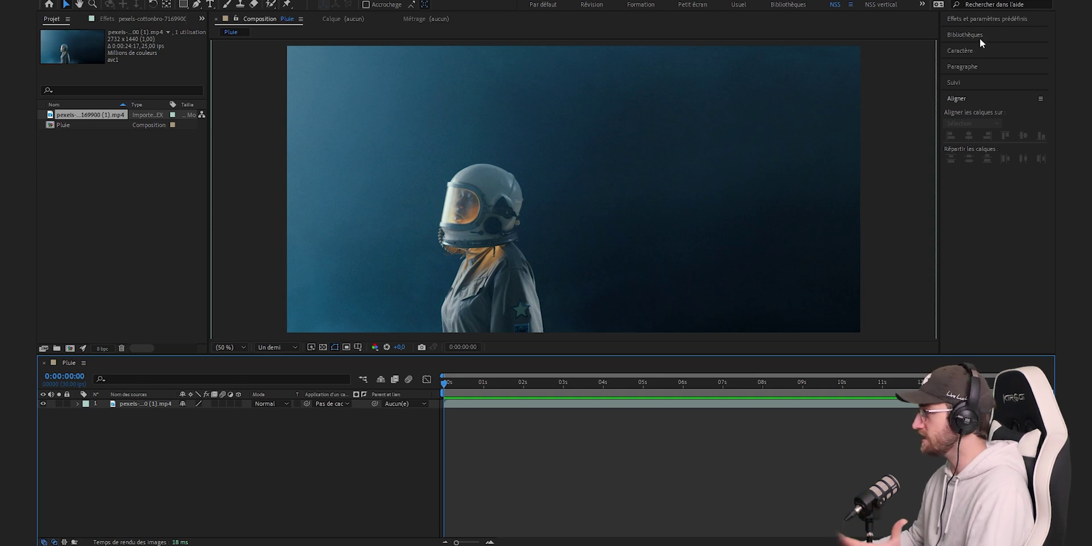
# Find the CC Rainfall effect, apply it to the astronaut clip and play back the rain
pyautogui.click(973, 18)
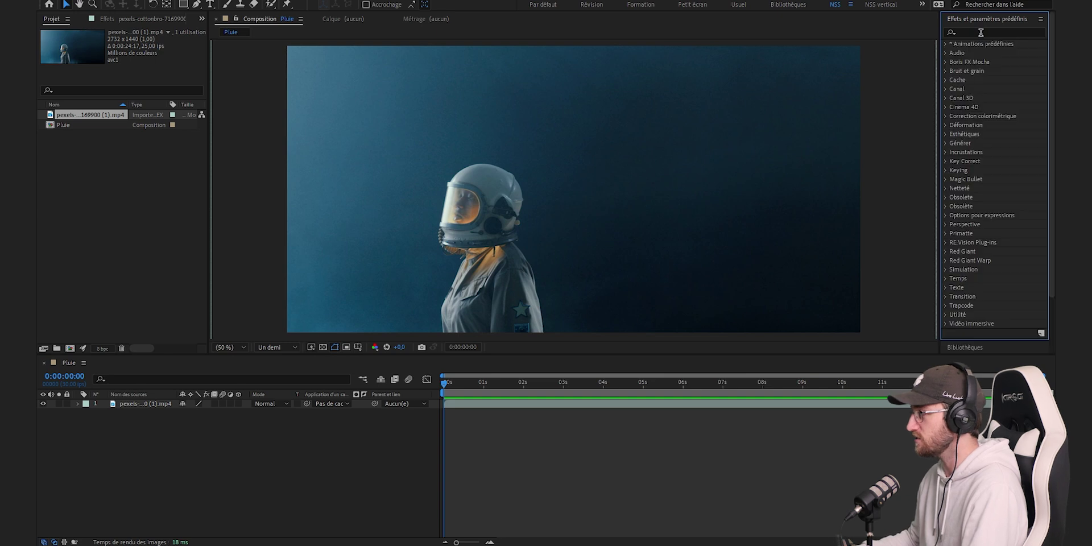
pyautogui.click(981, 32)
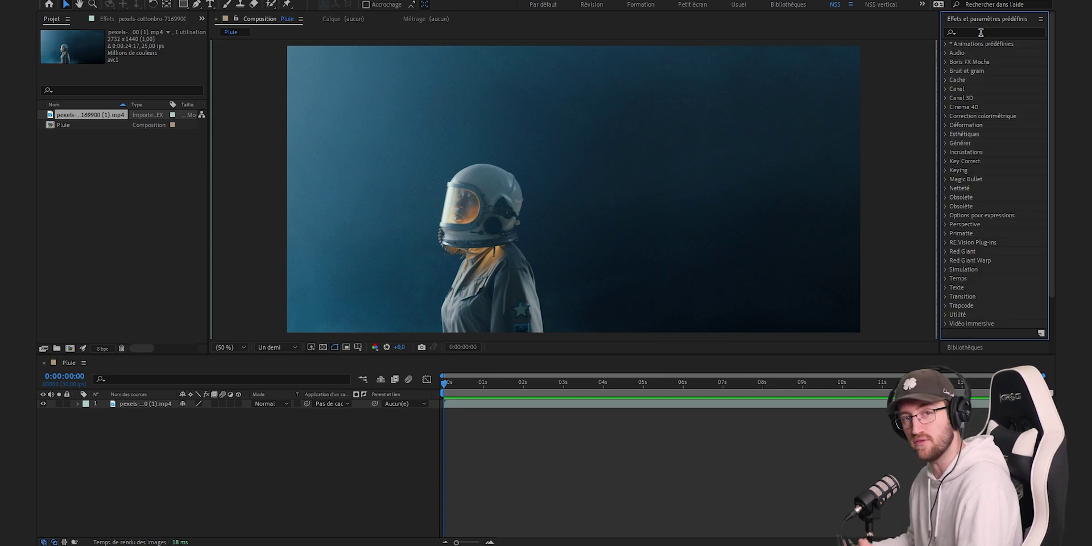
pyautogui.write('rainfall')
pyautogui.moveTo(982, 52); pyautogui.dragTo(641, 192)
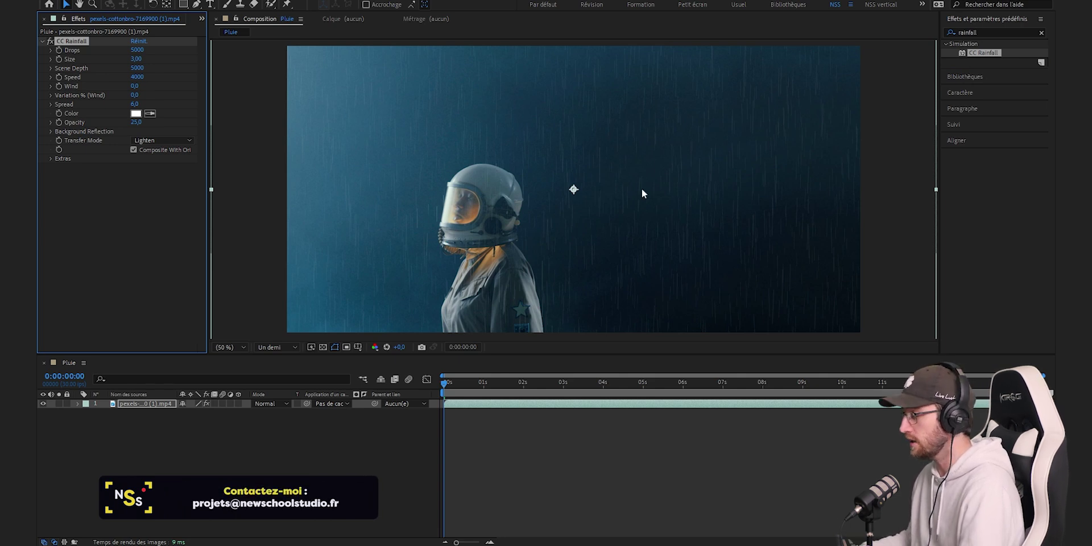
pyautogui.click(454, 441)
pyautogui.press('space')
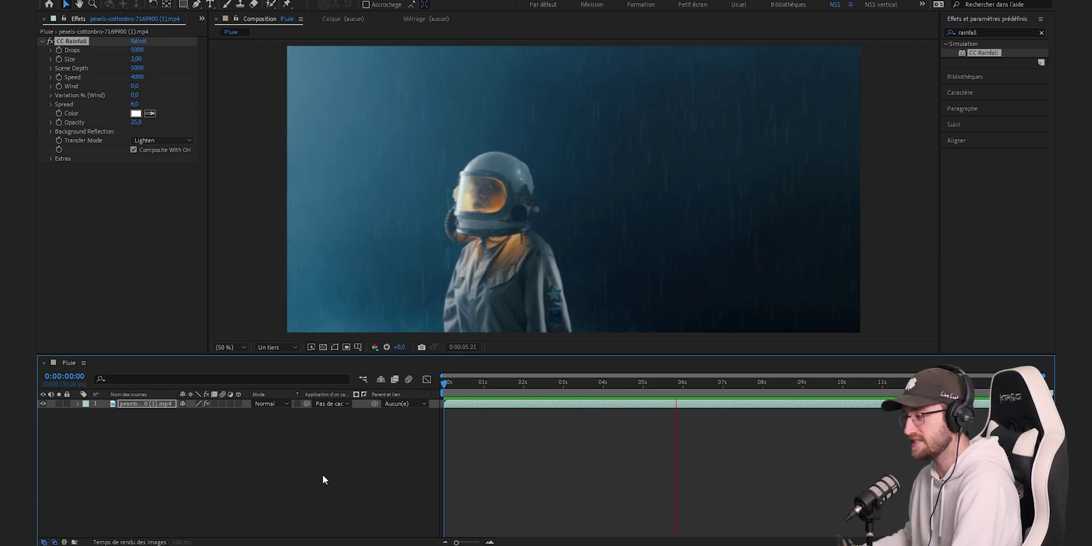
pyautogui.press('space')
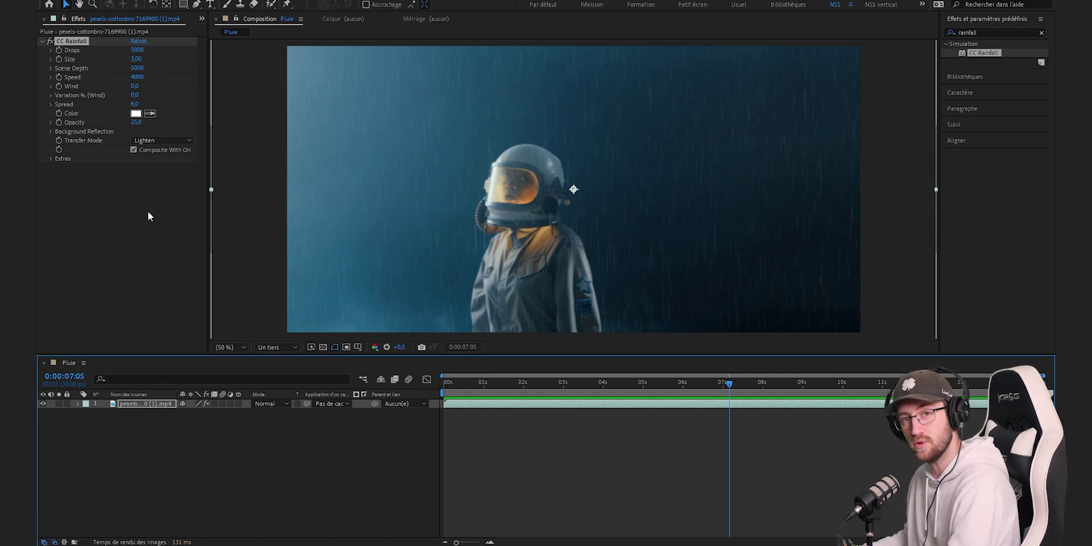
# Set the CC Rainfall effect's Drops to 10000 and its Size to 5
pyautogui.click(138, 50)
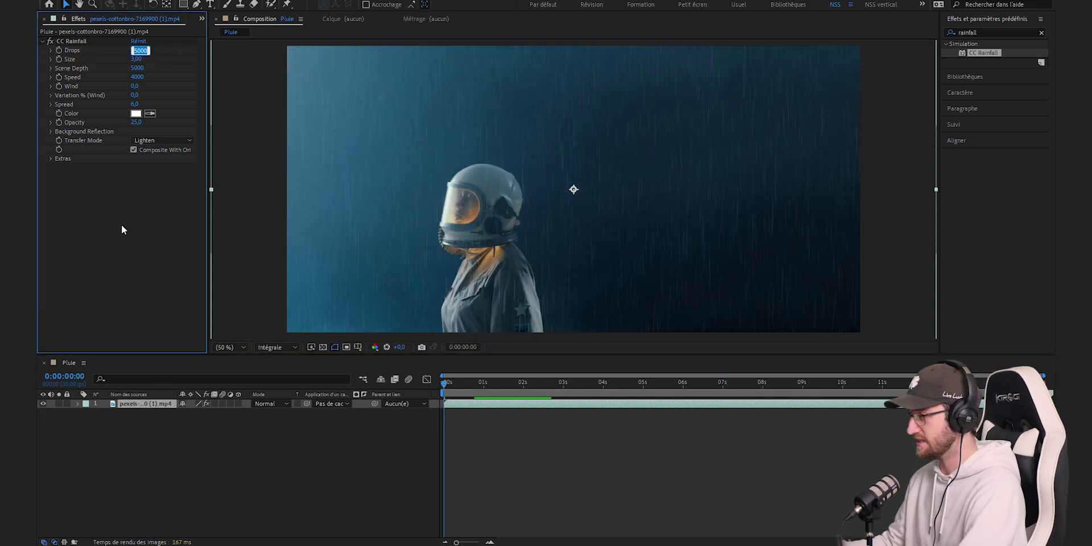
pyautogui.write('10000')
pyautogui.press('Return')
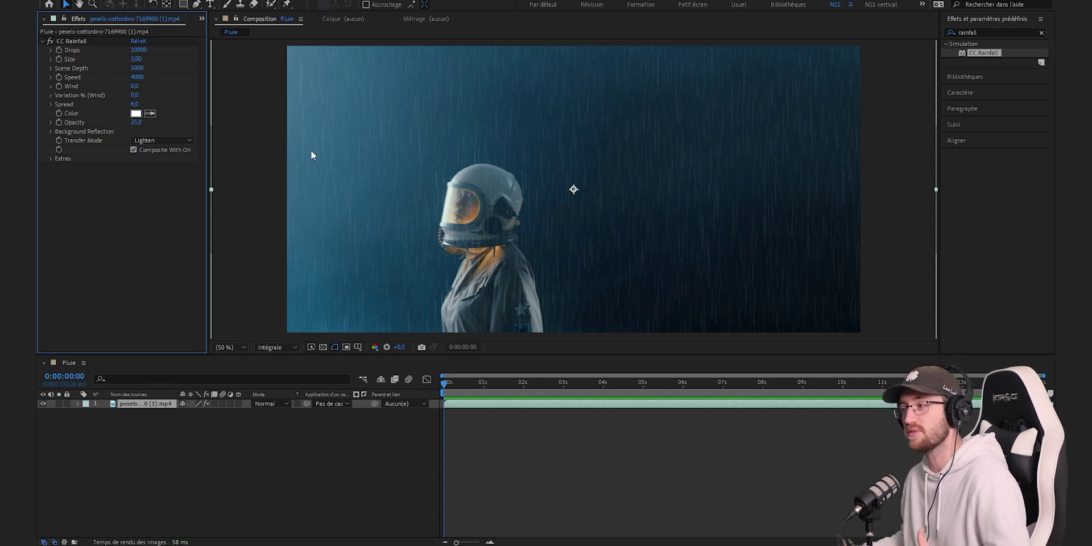
pyautogui.click(136, 59)
pyautogui.write('5')
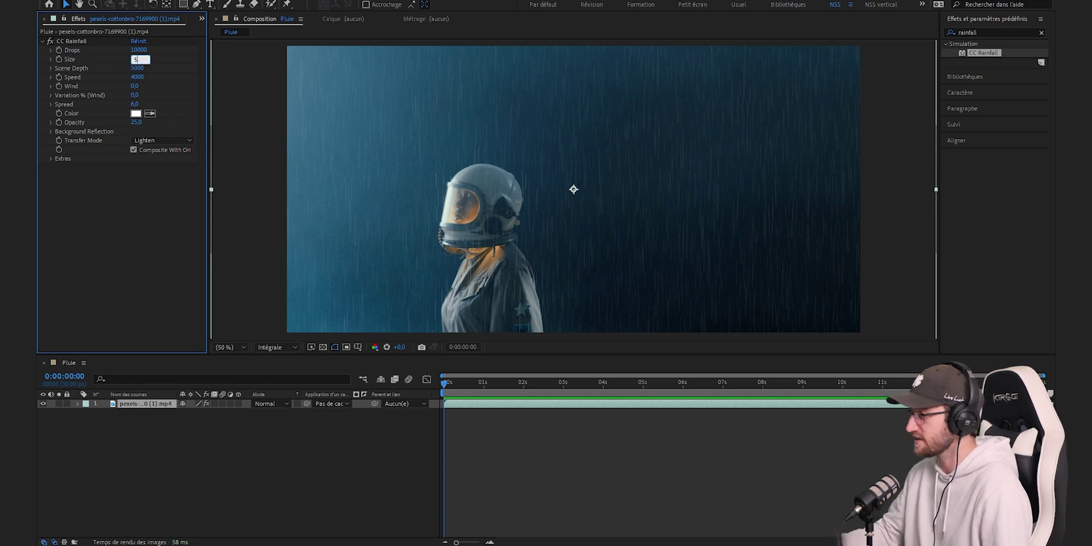
pyautogui.press('Return')
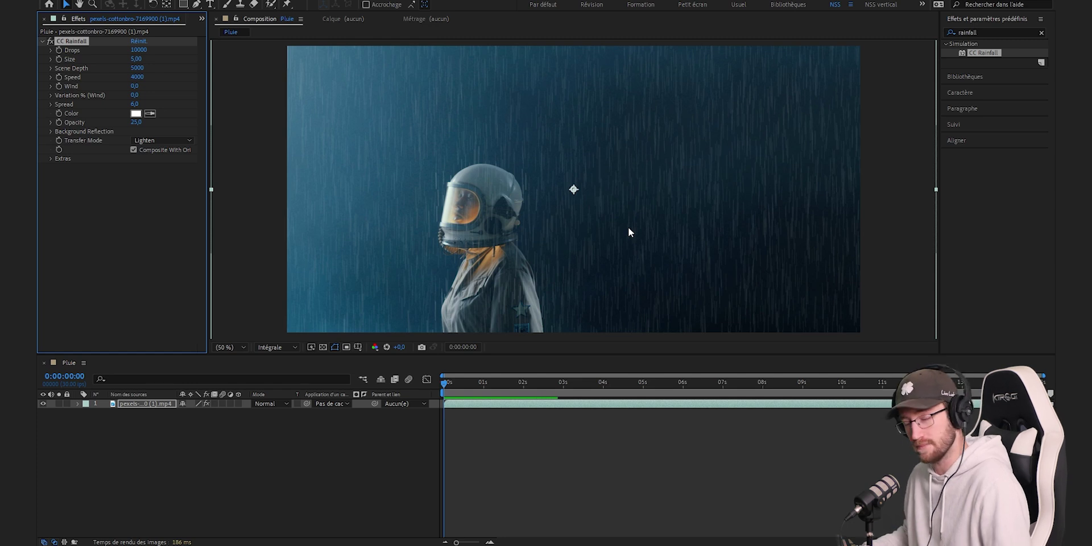
pyautogui.click(79, 306)
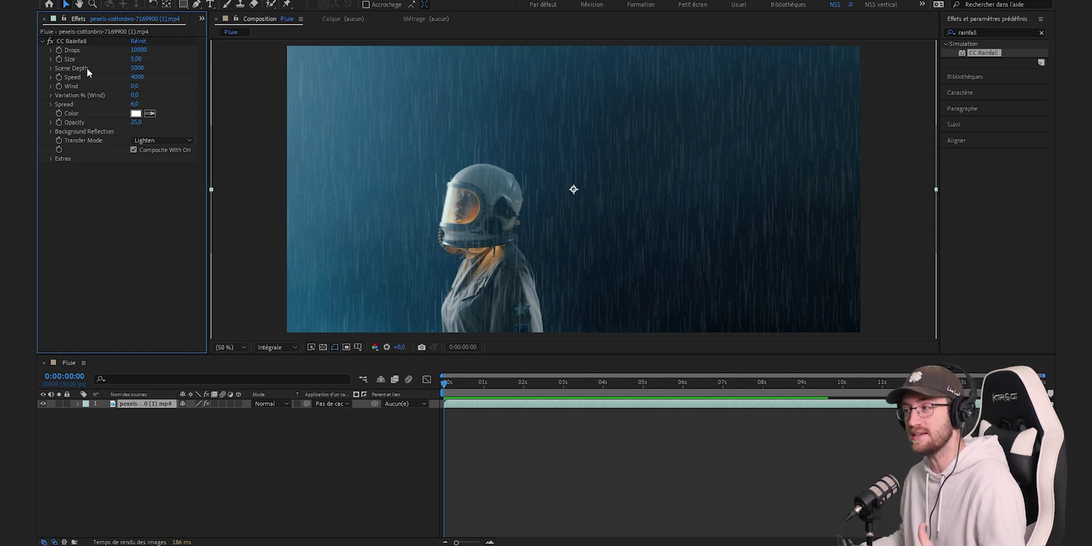
# Try a CC Rainfall Scene Depth of 13260 and restore it to 5000
pyautogui.moveTo(137, 68); pyautogui.dragTo(603, 100)
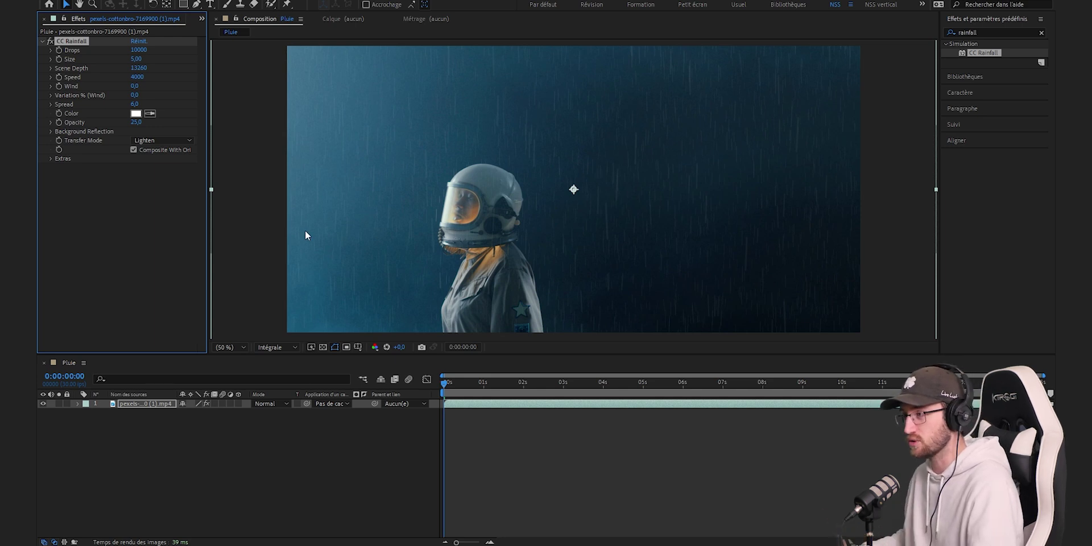
pyautogui.moveTo(138, 67); pyautogui.dragTo(39, 87)
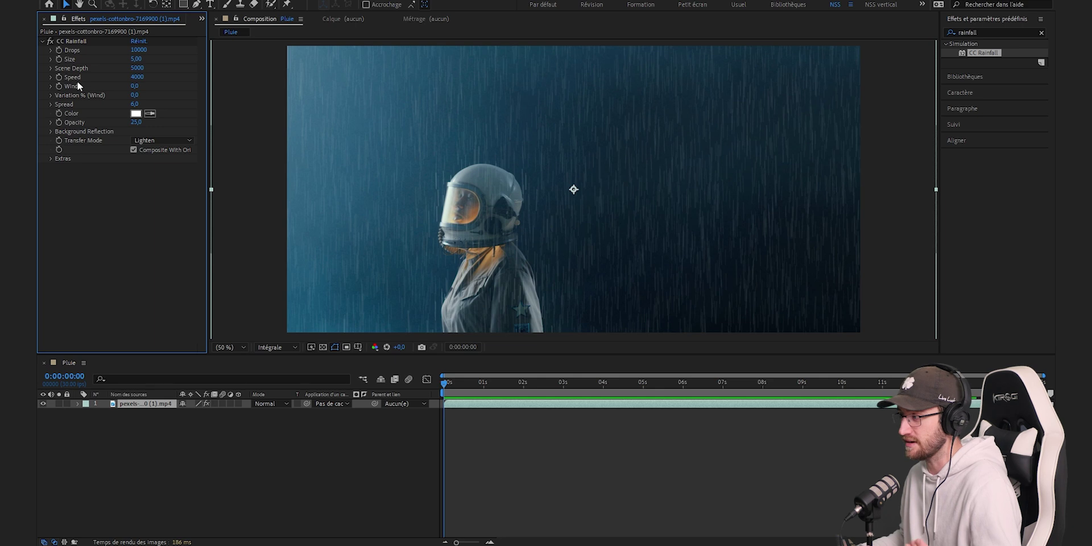
# Set the rain's Wind to 1590 and its wind Variation to 50%
pyautogui.moveTo(136, 86); pyautogui.dragTo(233, 101)
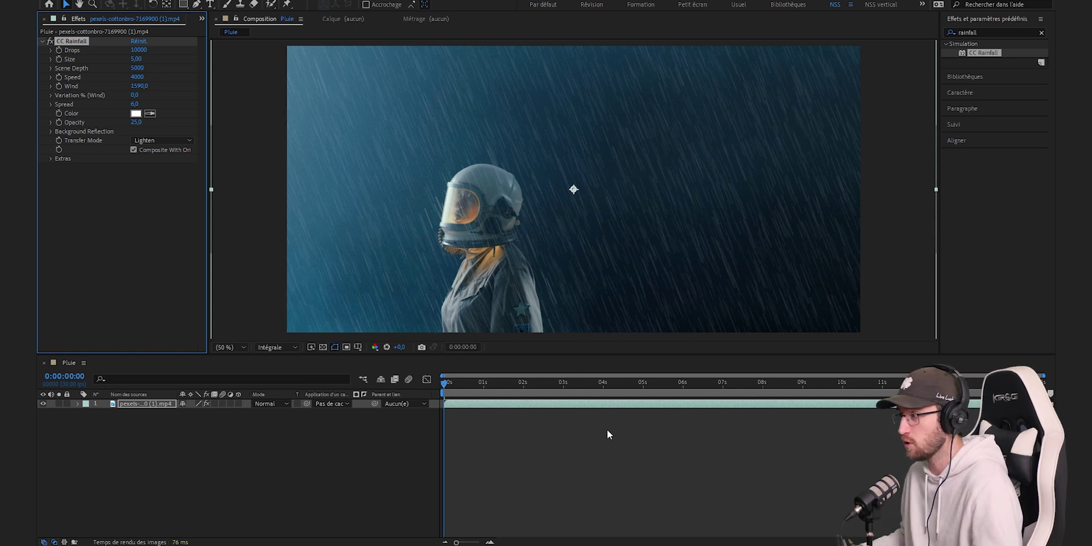
pyautogui.press('space')
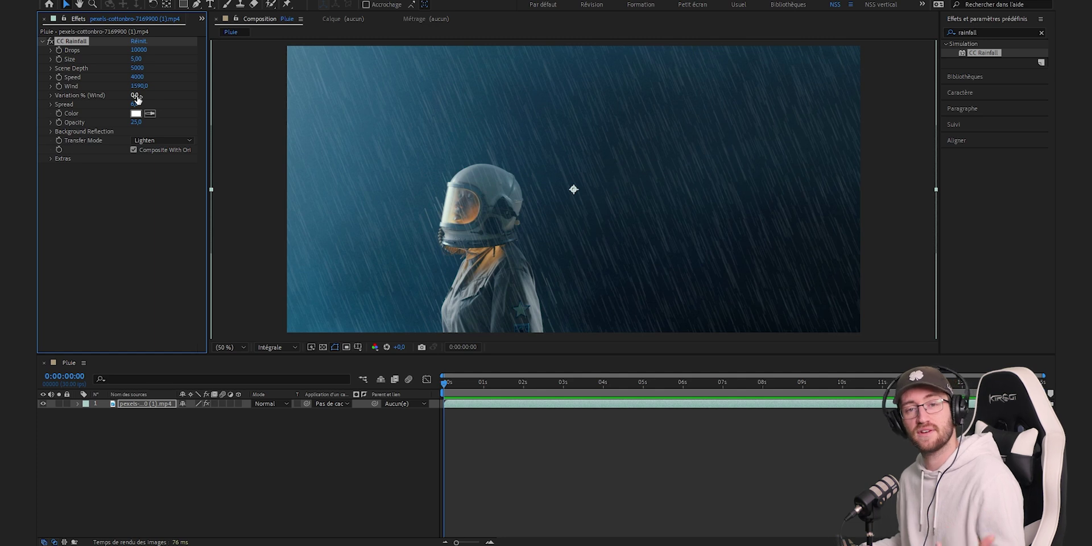
pyautogui.moveTo(137, 96); pyautogui.dragTo(192, 96)
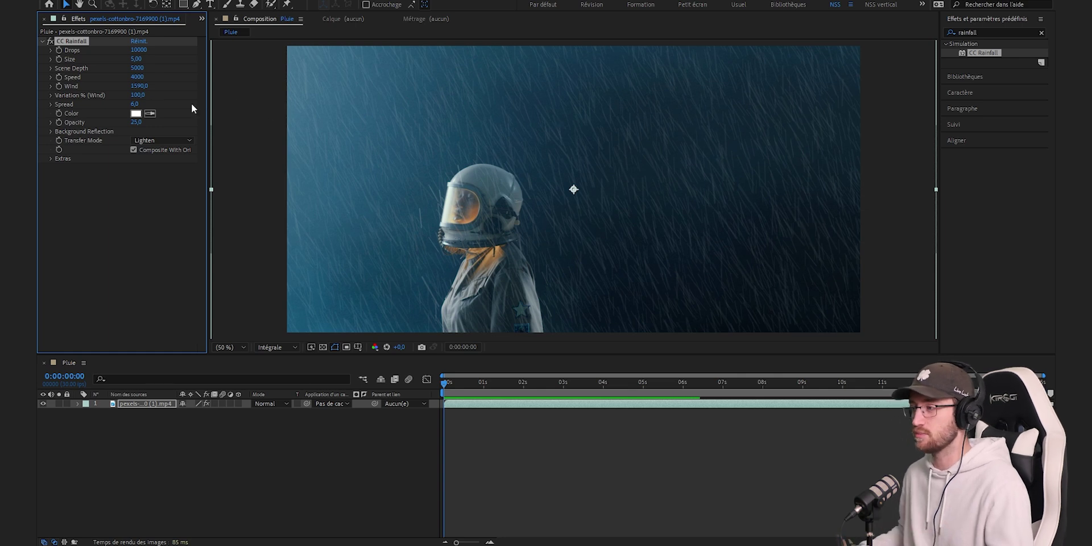
pyautogui.click(139, 95)
pyautogui.write('50')
pyautogui.press('Return')
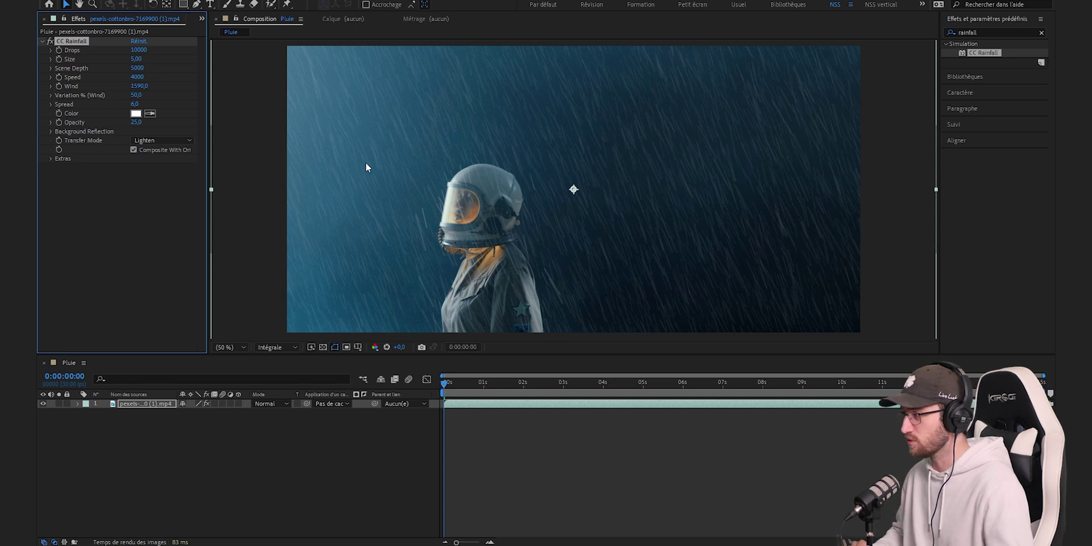
pyautogui.click(58, 202)
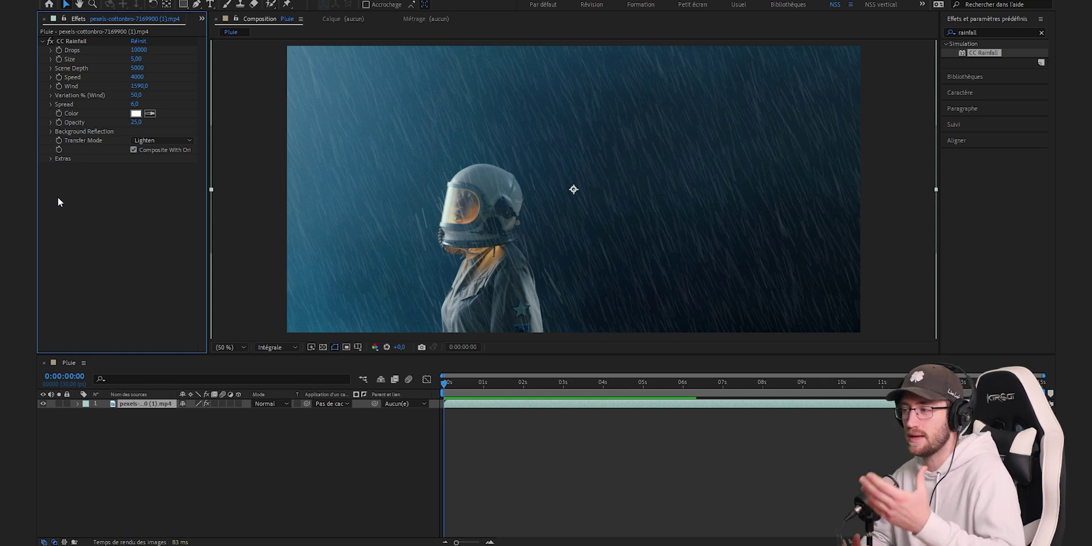
# Try a CC Rainfall Opacity of 30 and undo the change
pyautogui.moveTo(136, 123)
pyautogui.mouseDown()
pyautogui.moveTo(172, 125)
pyautogui.moveTo(146, 125)
pyautogui.mouseUp()
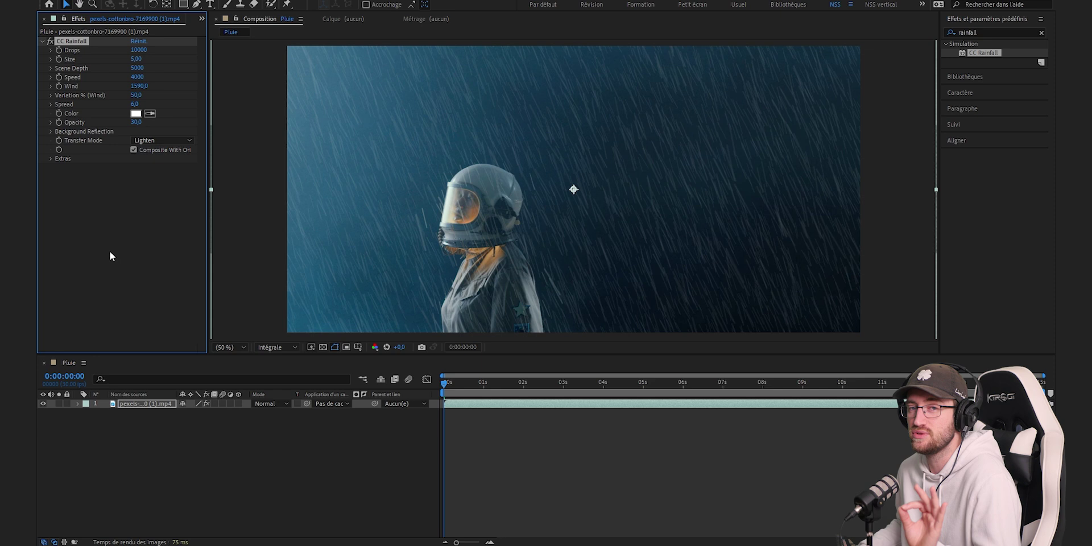
pyautogui.hotkey('ctrl', 'z')
# Take the rain effect off the astronaut clip and create a composition-sized black (000000) solid named pluie
pyautogui.click(206, 439)
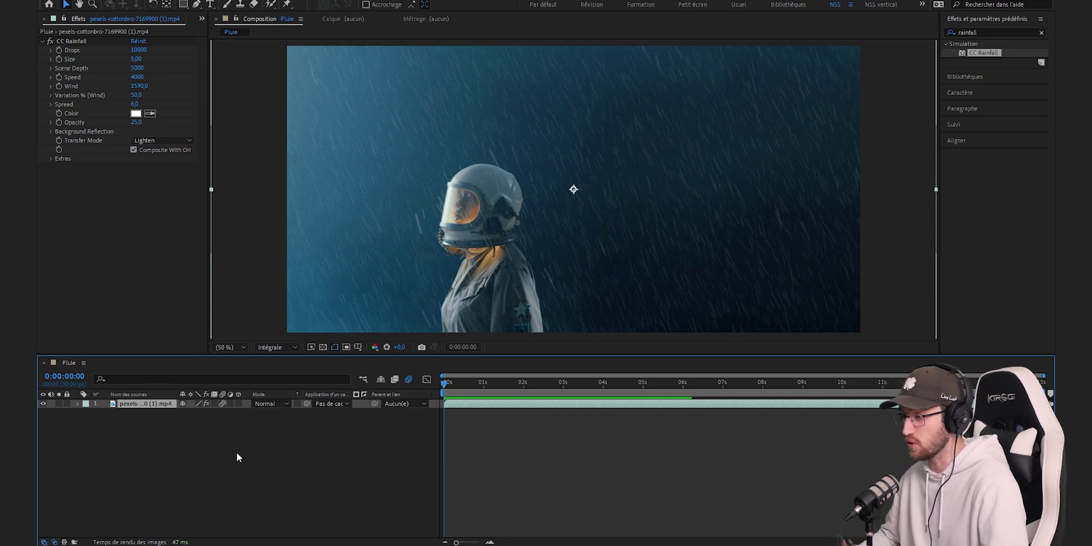
pyautogui.hotkey('ctrl', 'z')
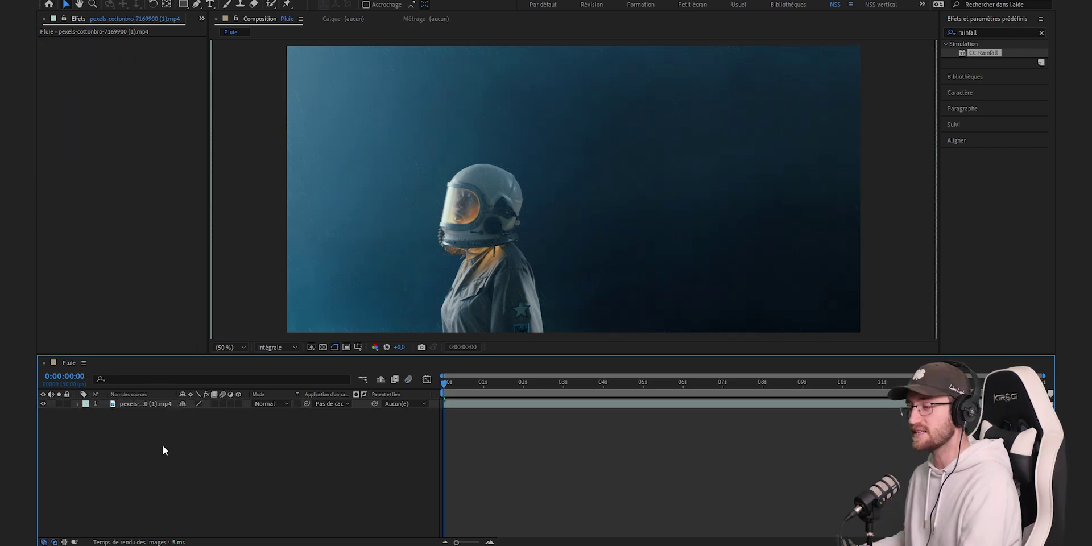
pyautogui.rightClick(161, 440)
pyautogui.moveTo(239, 308)
pyautogui.click(384, 336)
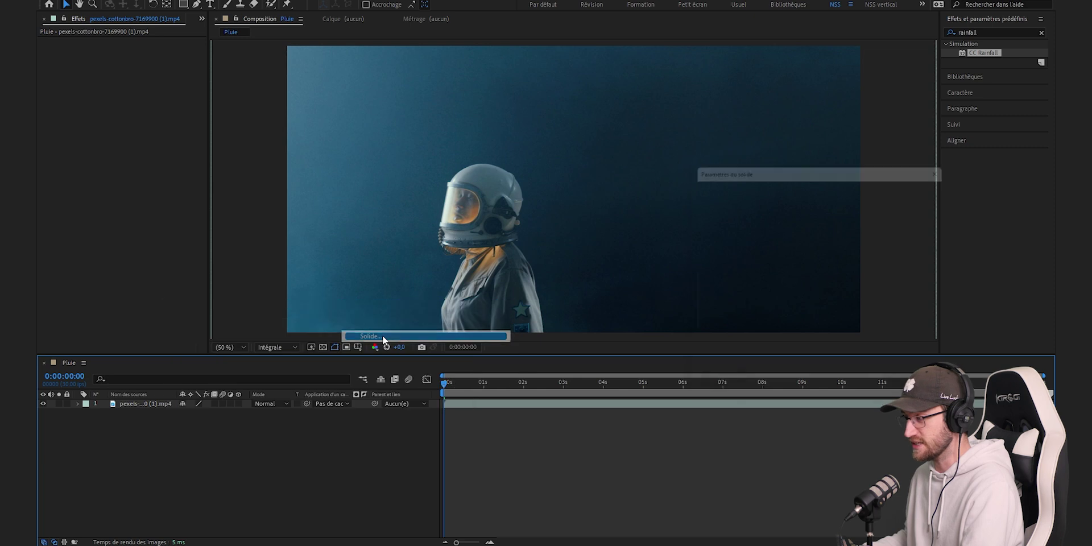
pyautogui.click(817, 342)
pyautogui.write('000000')
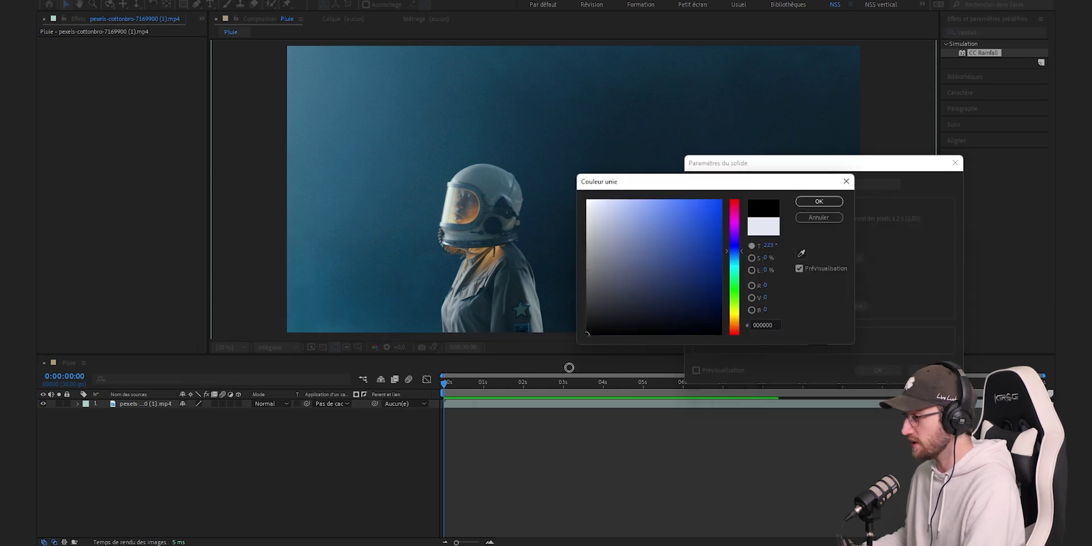
pyautogui.click(819, 202)
pyautogui.click(774, 184)
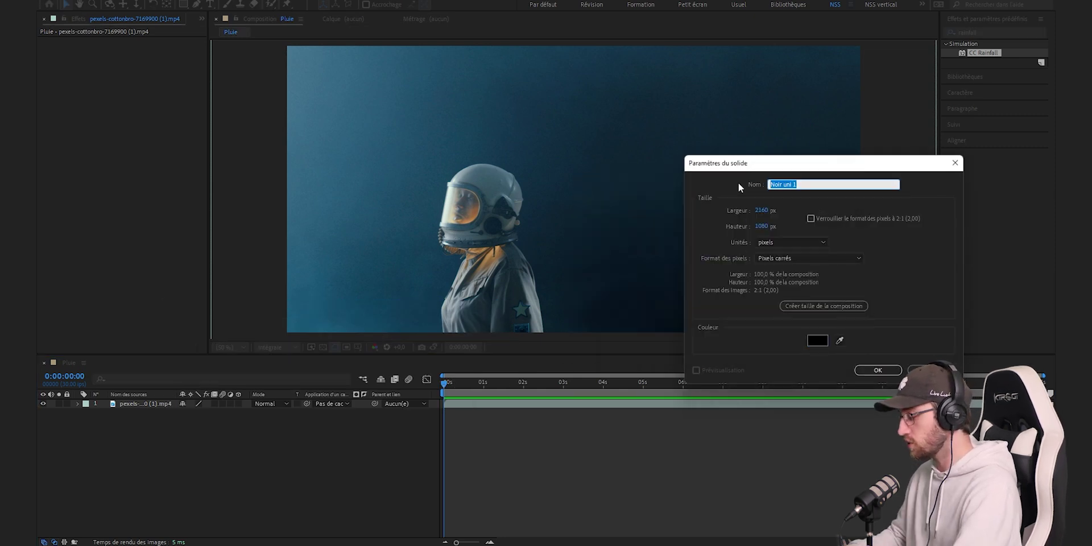
pyautogui.write('pluie')
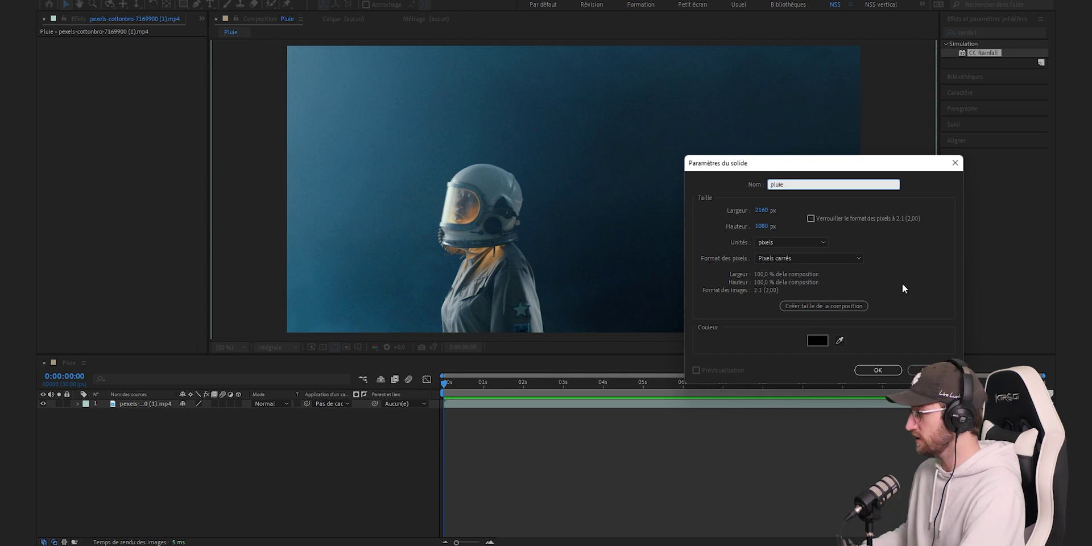
pyautogui.click(878, 370)
# Put CC Rainfall with the same adjusted settings on the pluie solid and set the layer's blending mode to Ecran
pyautogui.doubleClick(984, 52)
pyautogui.click(275, 454)
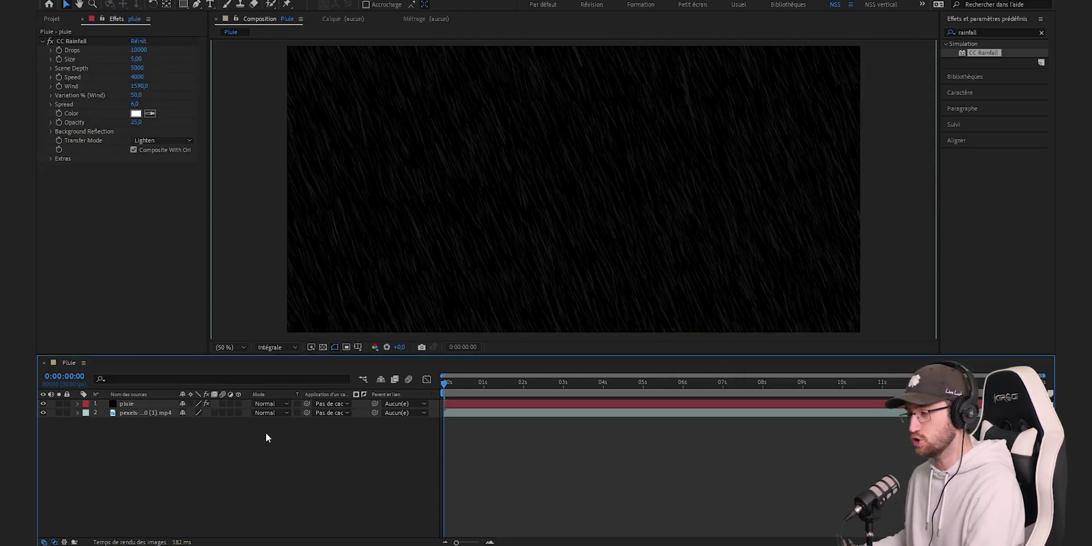
pyautogui.click(276, 403)
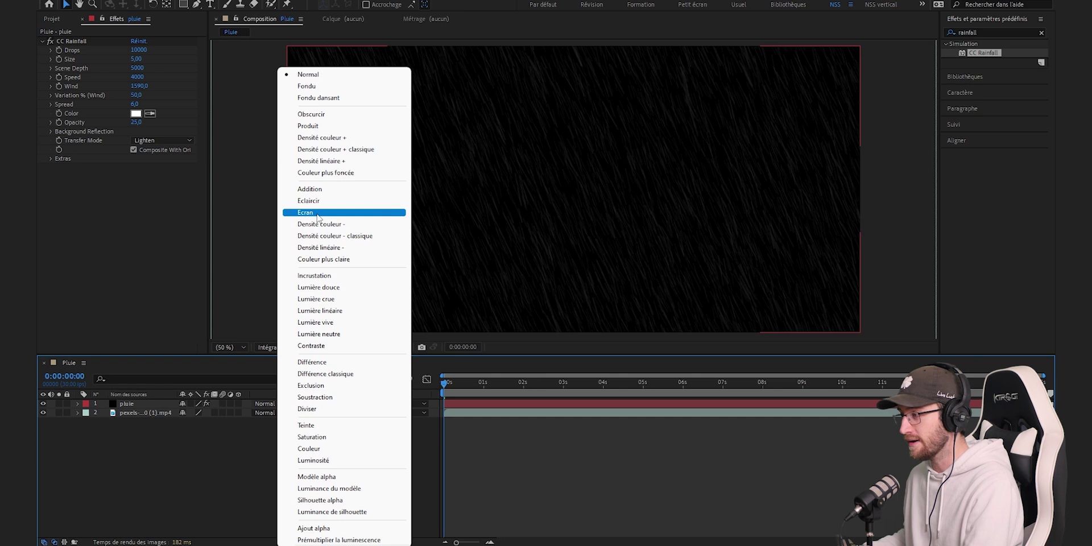
pyautogui.click(313, 213)
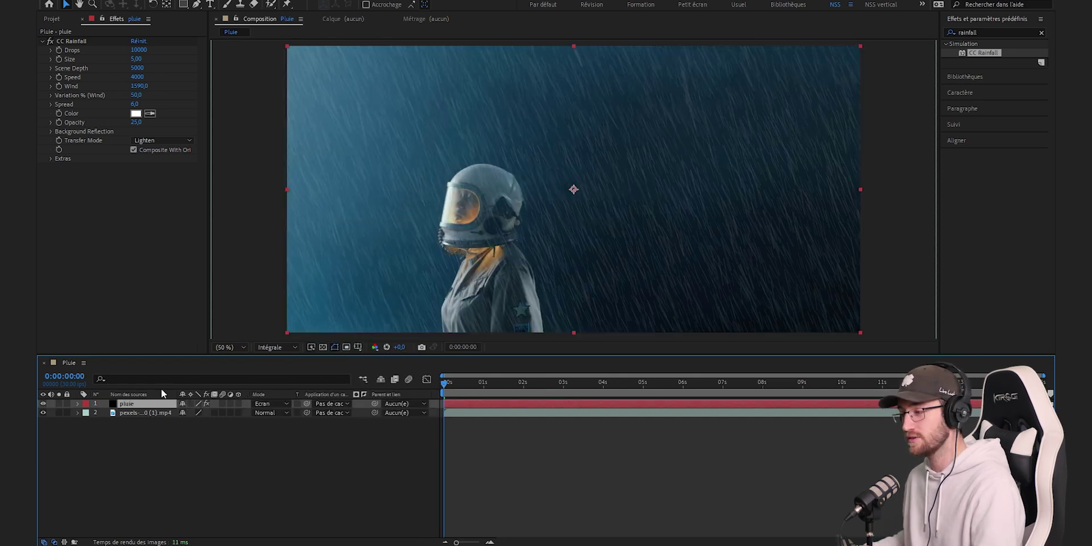
# Check the Modes entry among the timeline's available columns
pyautogui.rightClick(280, 392)
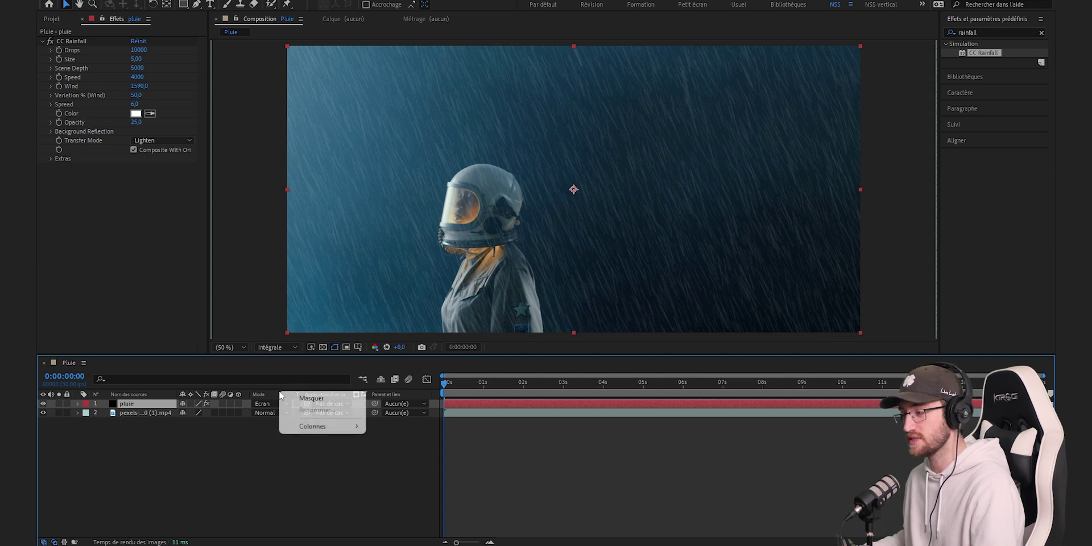
pyautogui.moveTo(319, 429)
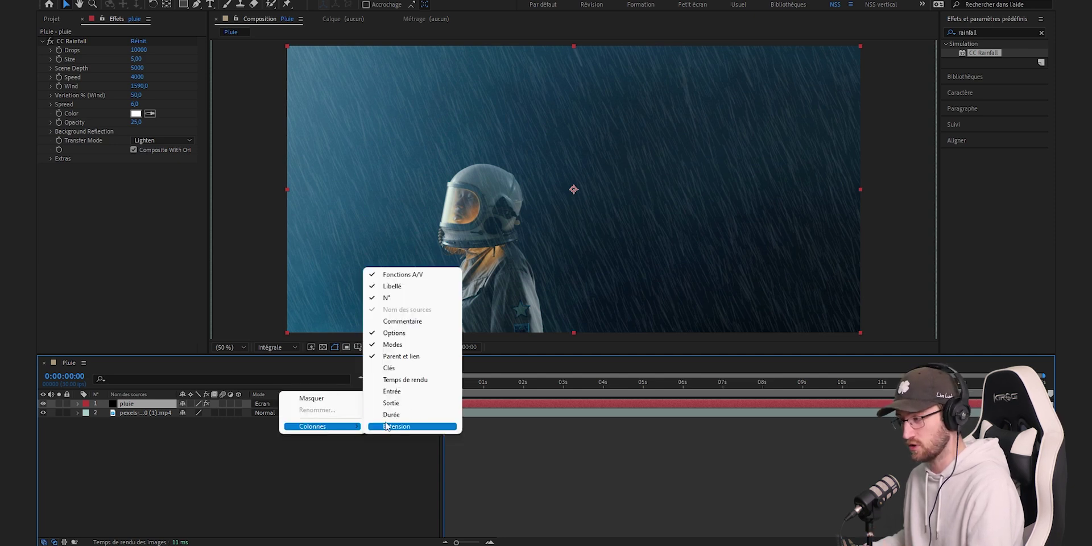
pyautogui.click(411, 346)
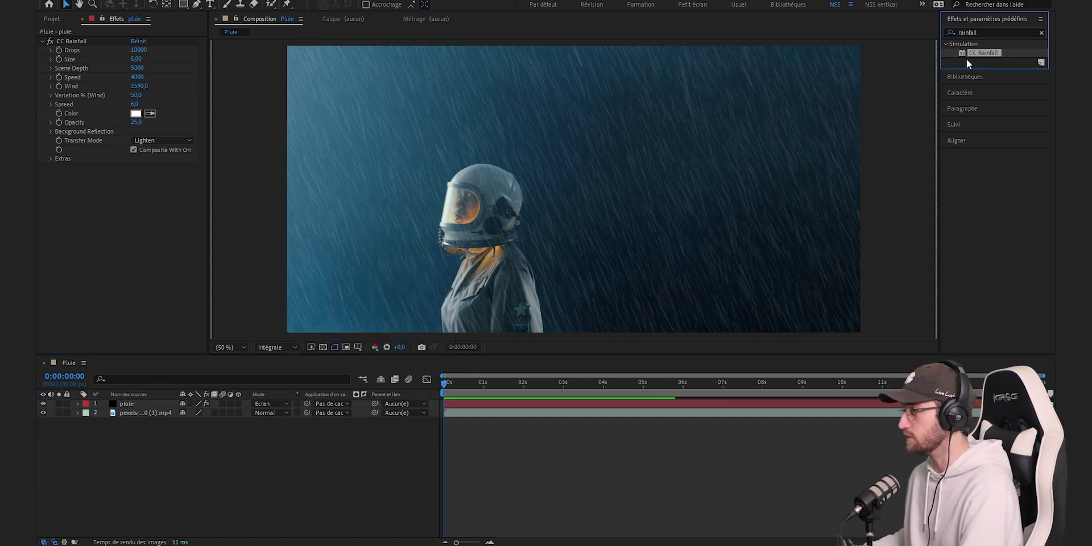
# Search the effects for flou and apply Flou directionnel to the pluie layer
pyautogui.moveTo(989, 31); pyautogui.dragTo(945, 34)
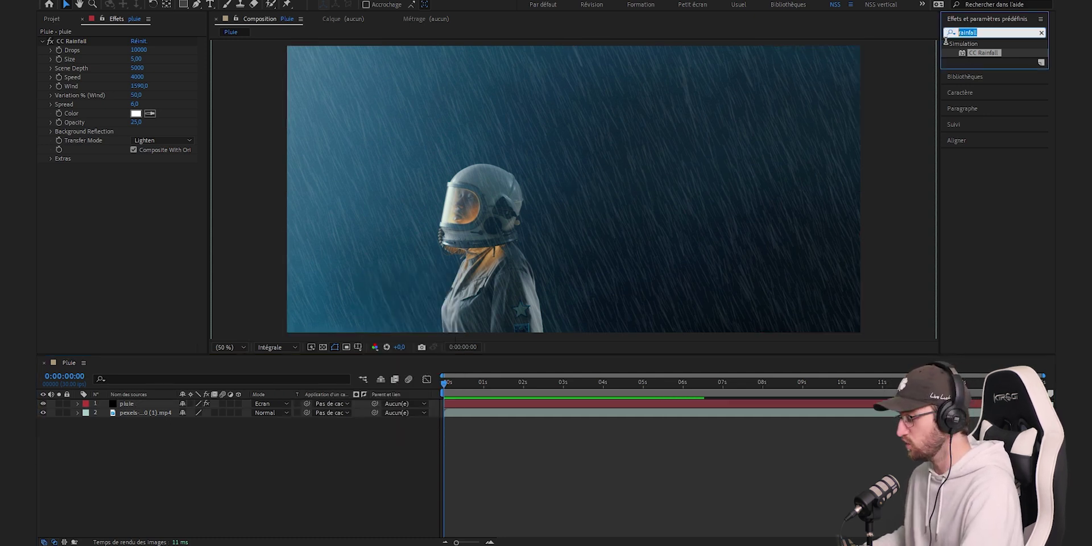
pyautogui.write('flou')
pyautogui.moveTo(1001, 207); pyautogui.dragTo(190, 401)
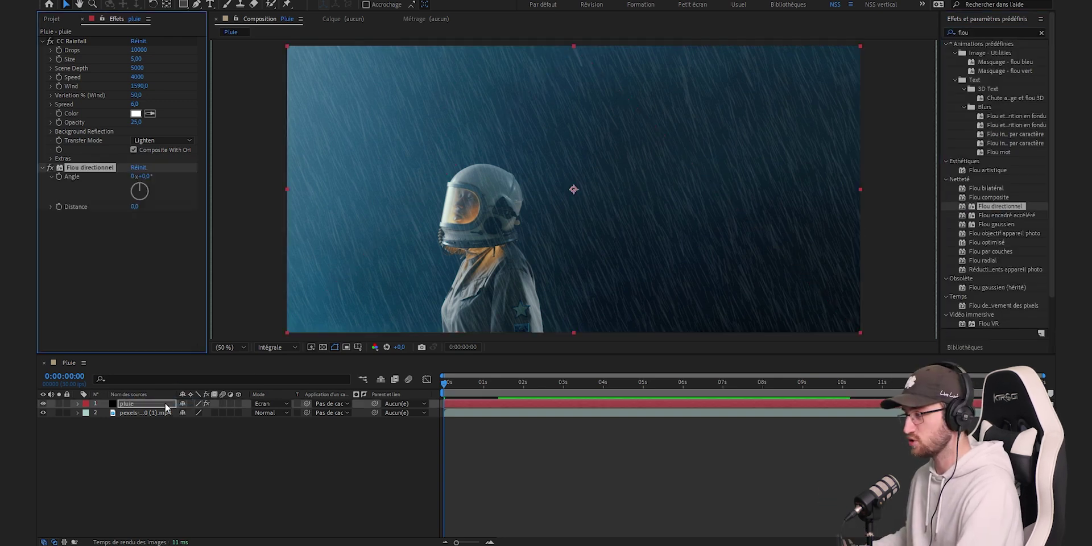
# Align the directional blur with the rain at an angle of about -19° and set its Distance to 30
pyautogui.moveTo(140, 188); pyautogui.dragTo(138, 181)
pyautogui.click(146, 254)
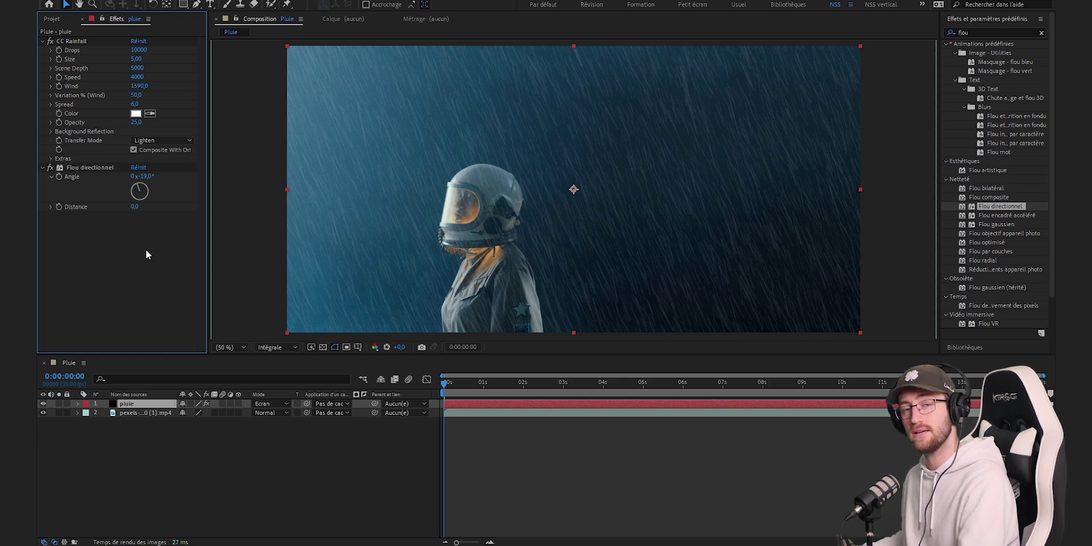
pyautogui.click(135, 206)
pyautogui.write('30')
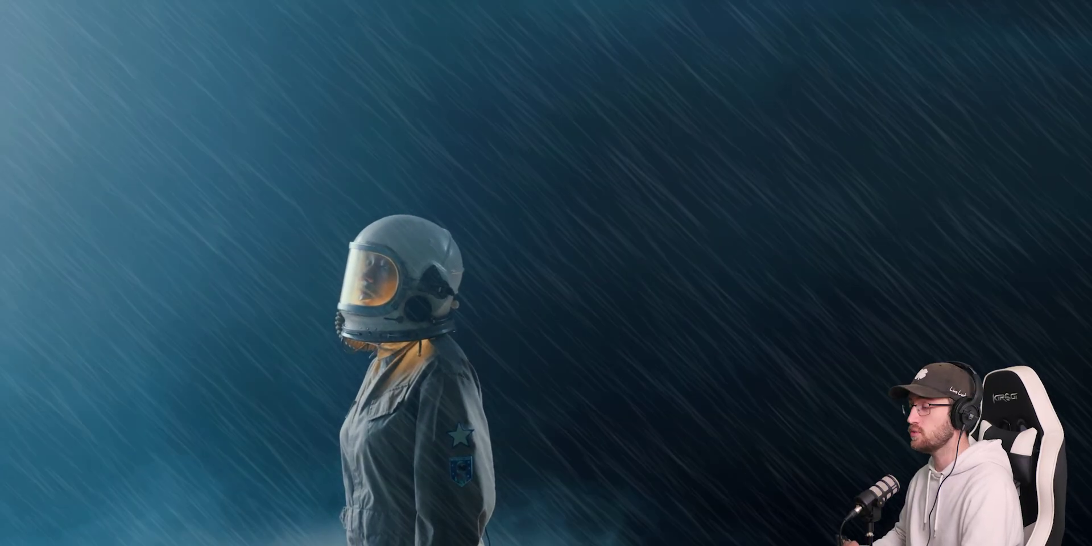